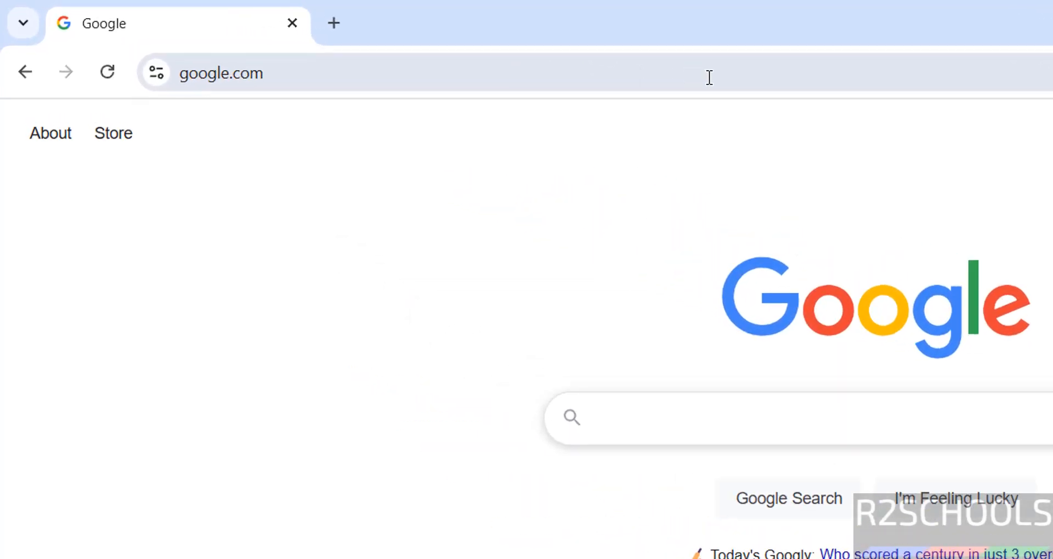
Select the Chrome address bar to replace the Google address with virtualbox.org
click(709, 78)
text(vi)
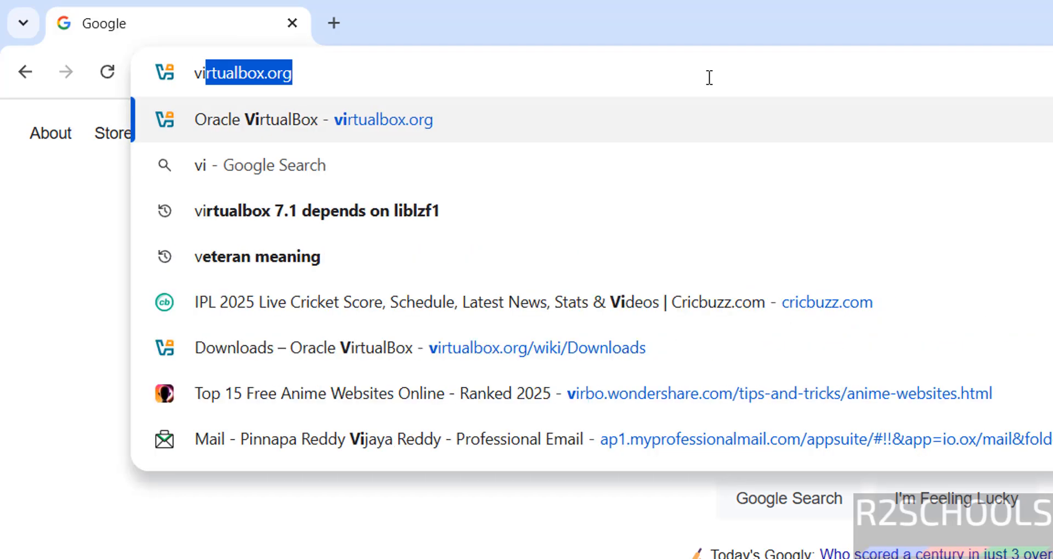
text(rtual)
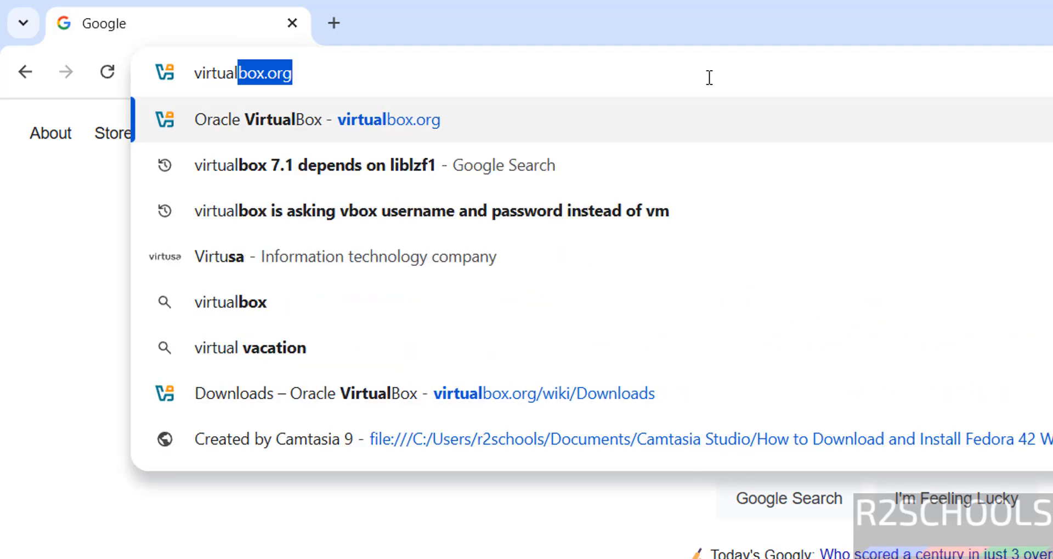
text(bix.o)
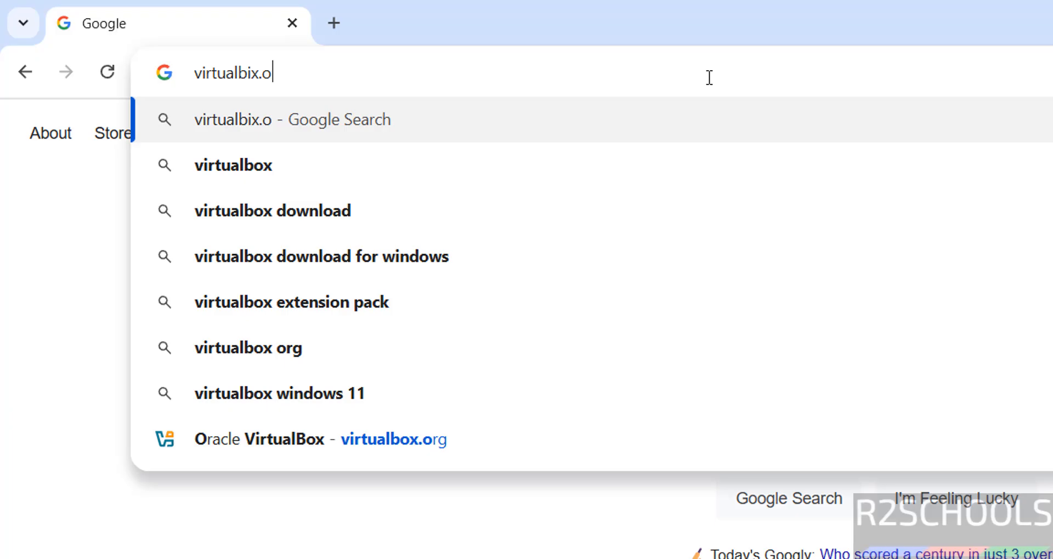
text(rg)
Download the VirtualBox 7.1.8 'Windows hosts' installer and show it in Chrome's download history
key(Return)
click(700, 78)
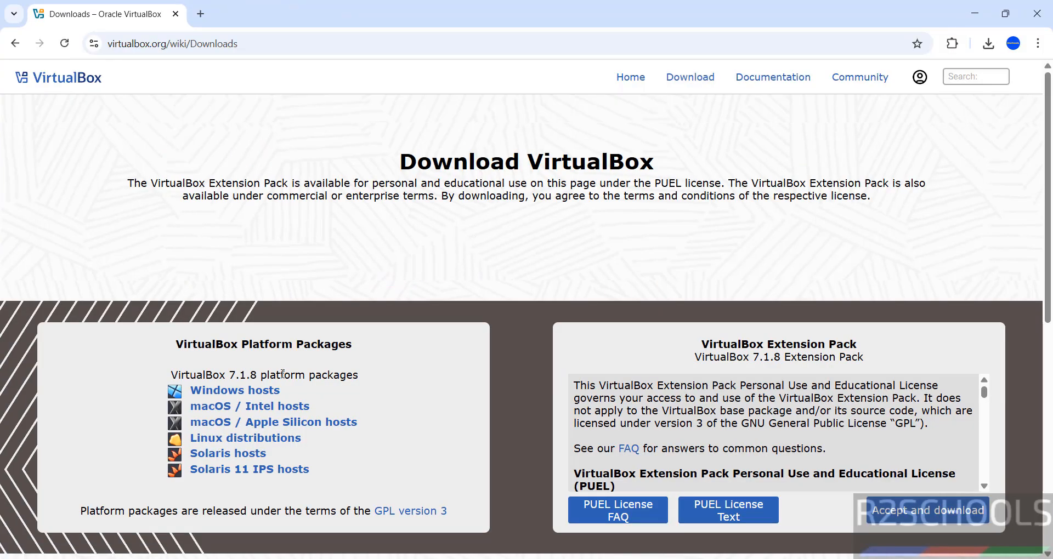
click(235, 390)
key(ctrl+j)
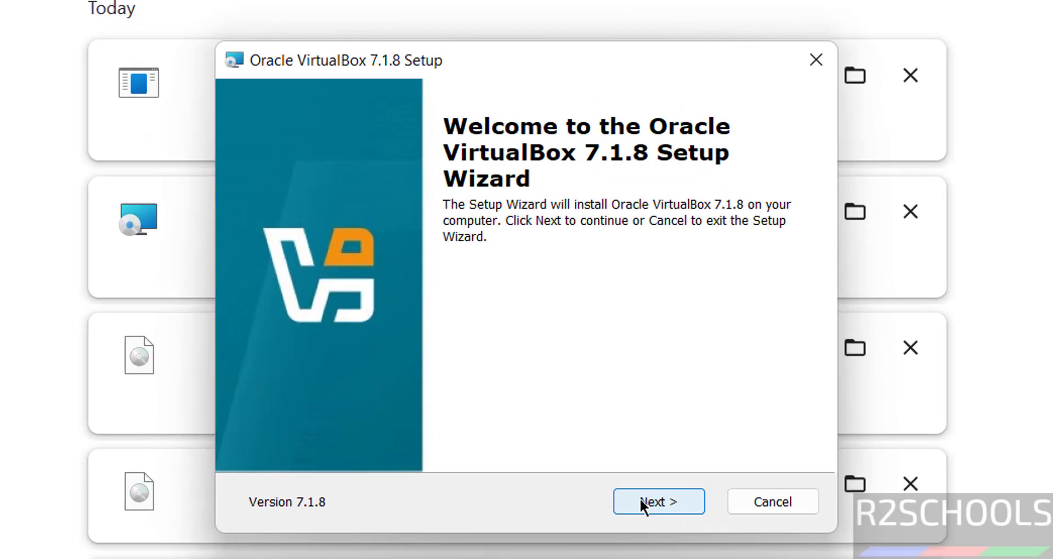
Run the downloaded installer and accept the License Agreement to reach Custom Setup
click(642, 505)
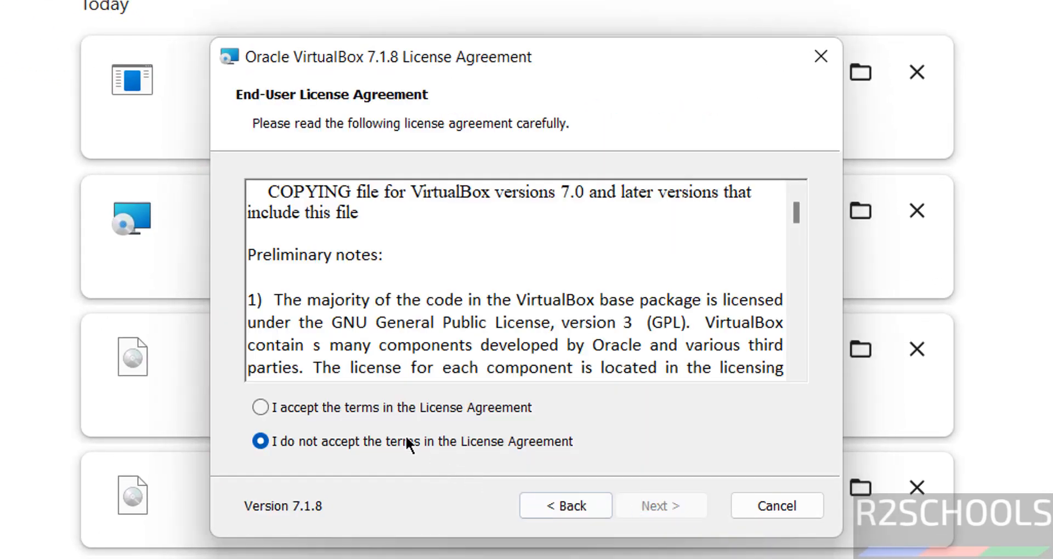
click(385, 406)
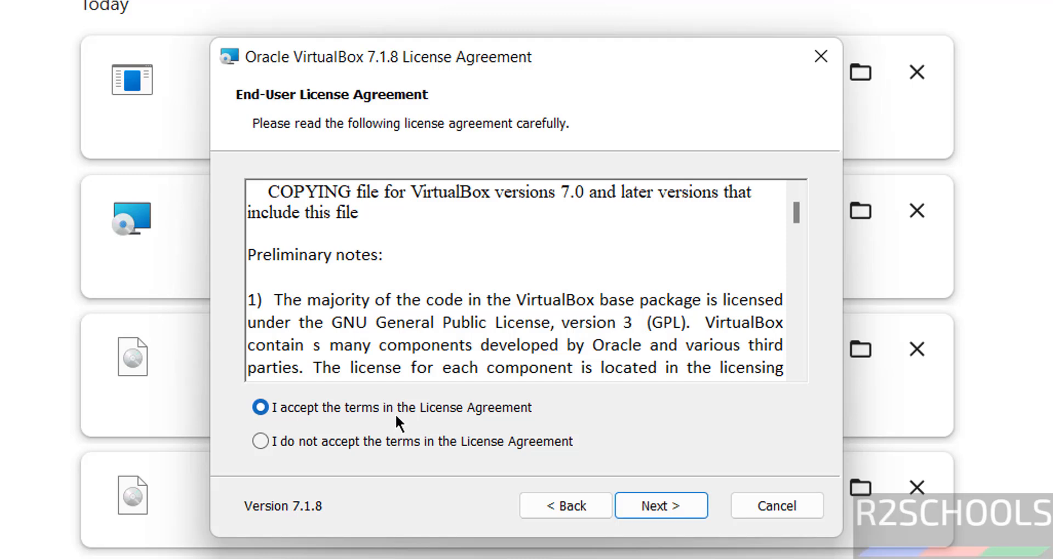
click(640, 504)
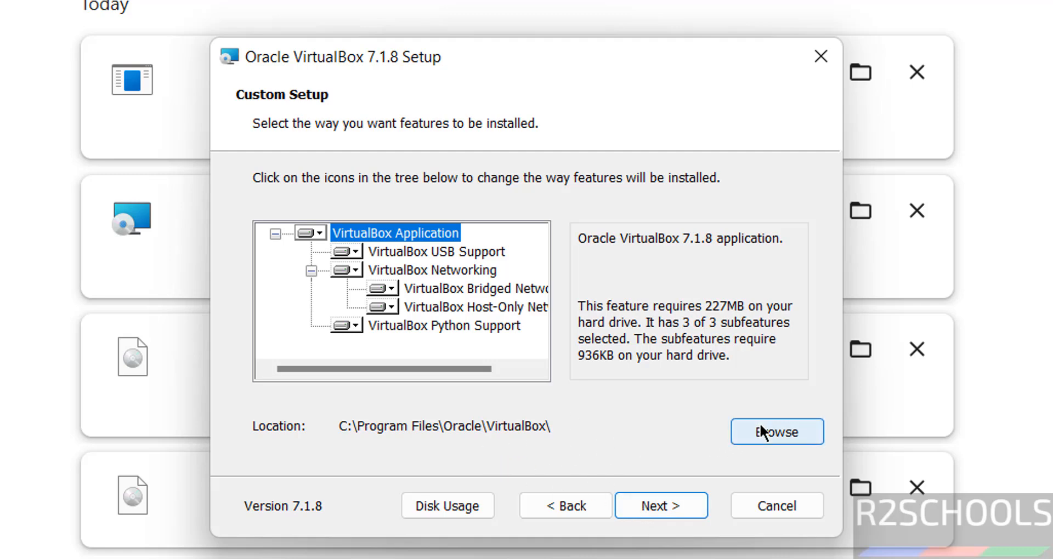
Keep default features, accept the Network Interfaces and Missing Dependencies prompts, and keep shortcut options
click(651, 501)
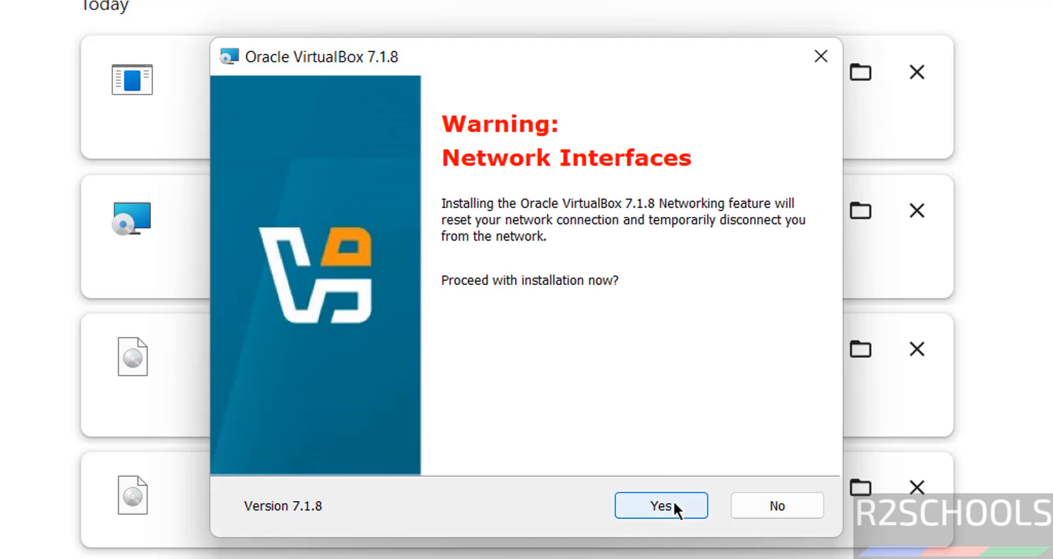
click(673, 503)
click(651, 512)
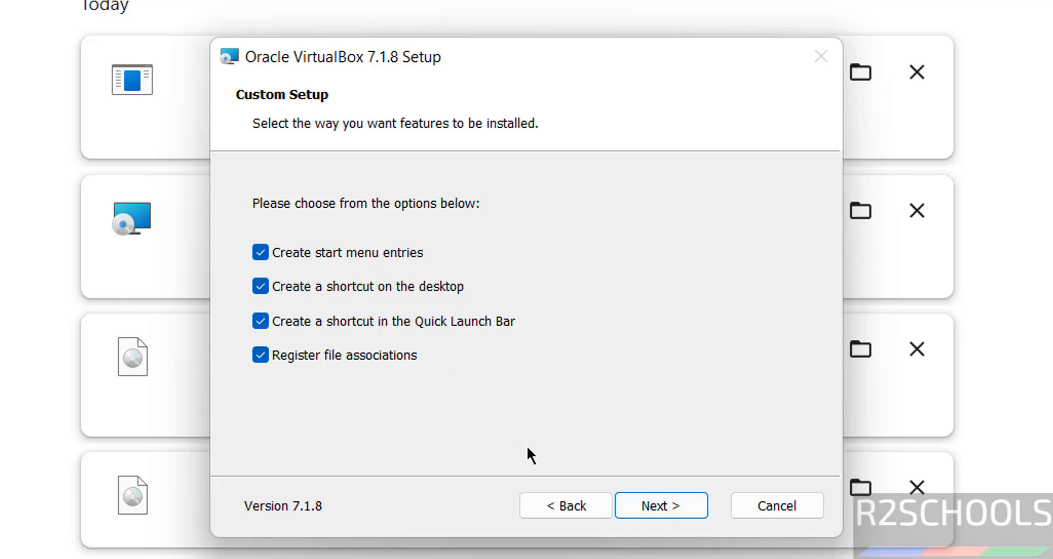
click(650, 501)
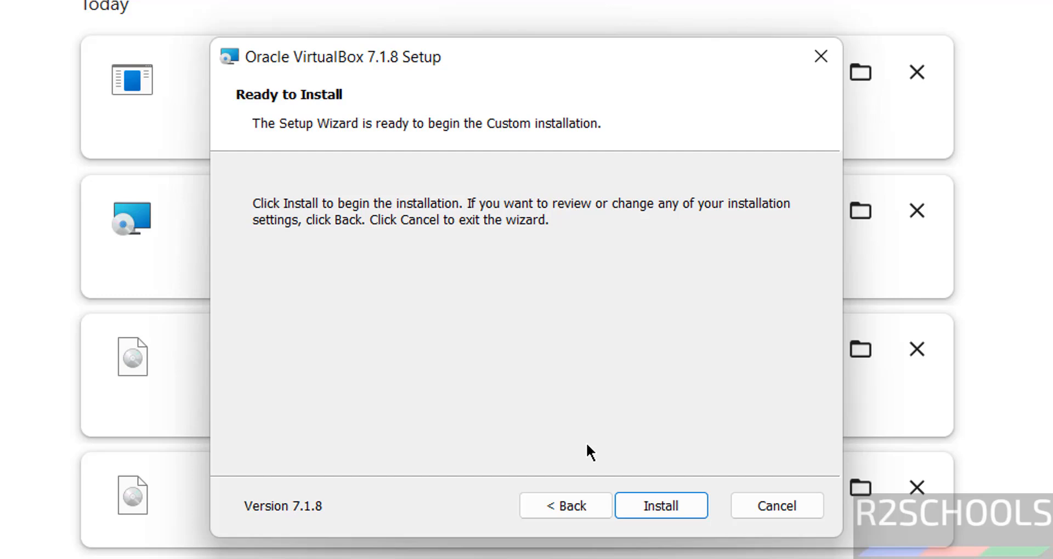
Install VirtualBox 7.1.8 and finish the wizard with 'Start after installation' unchecked
click(653, 505)
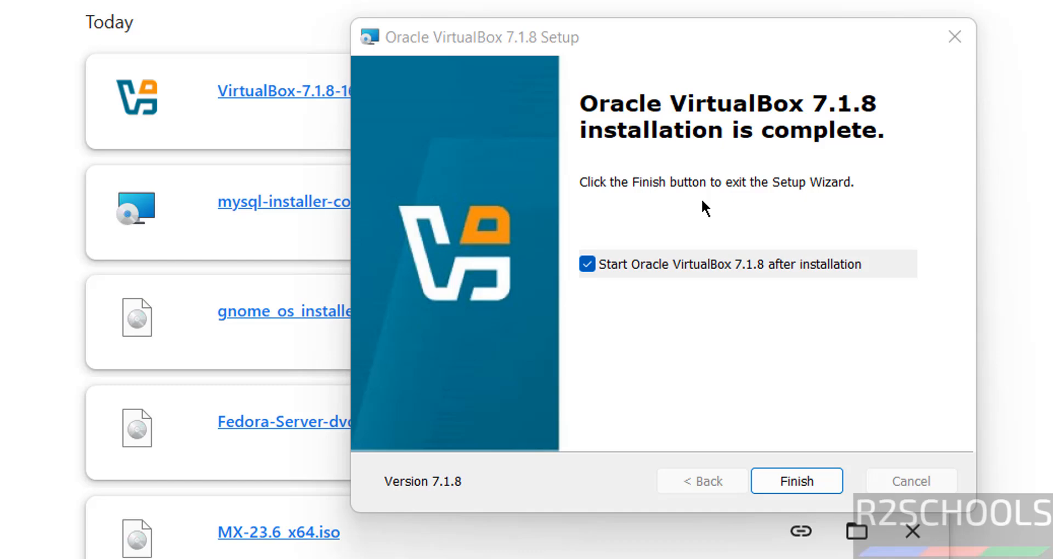
click(586, 264)
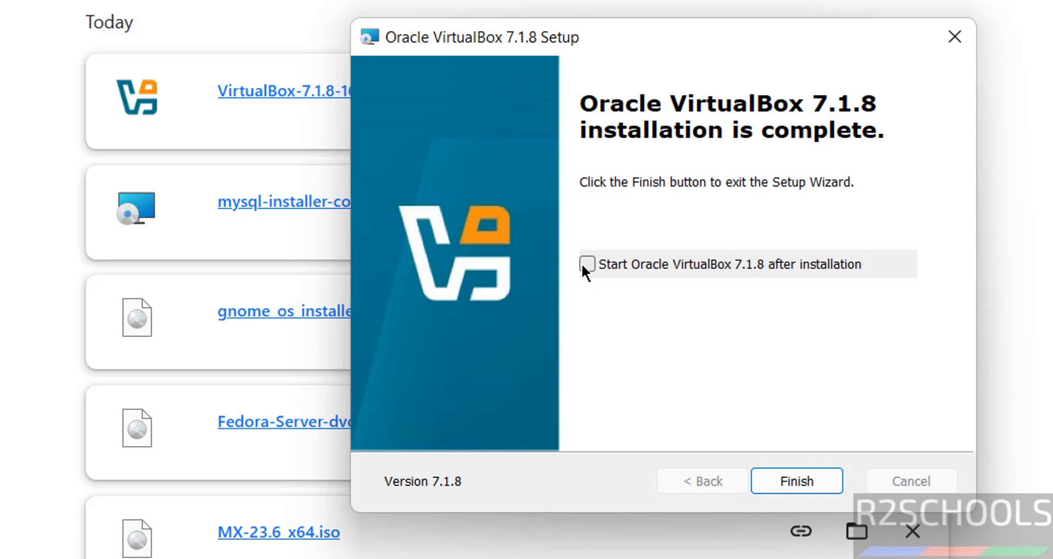
click(798, 477)
Launch Oracle VirtualBox from its folder in the Start menu's All apps list
key(super)
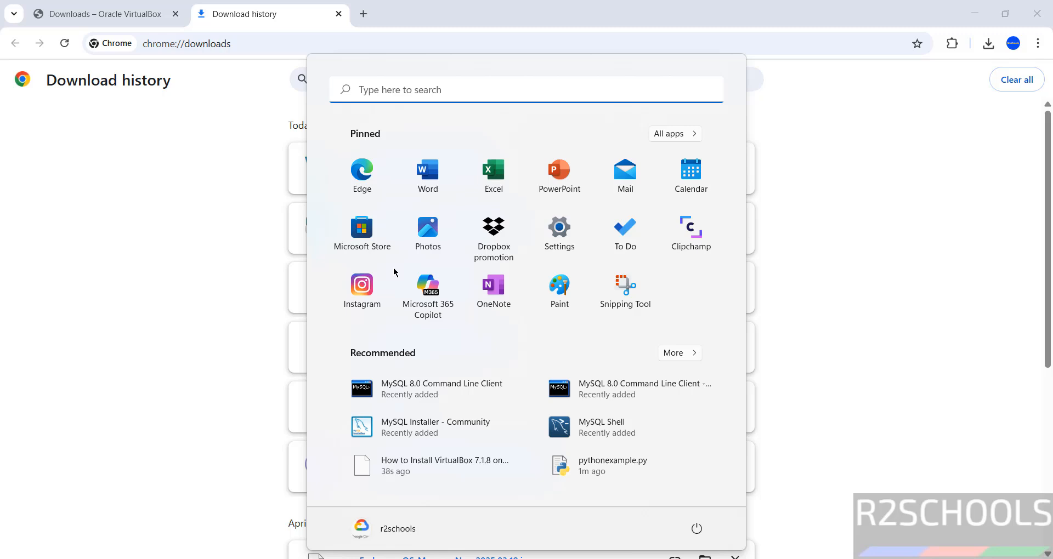
click(663, 138)
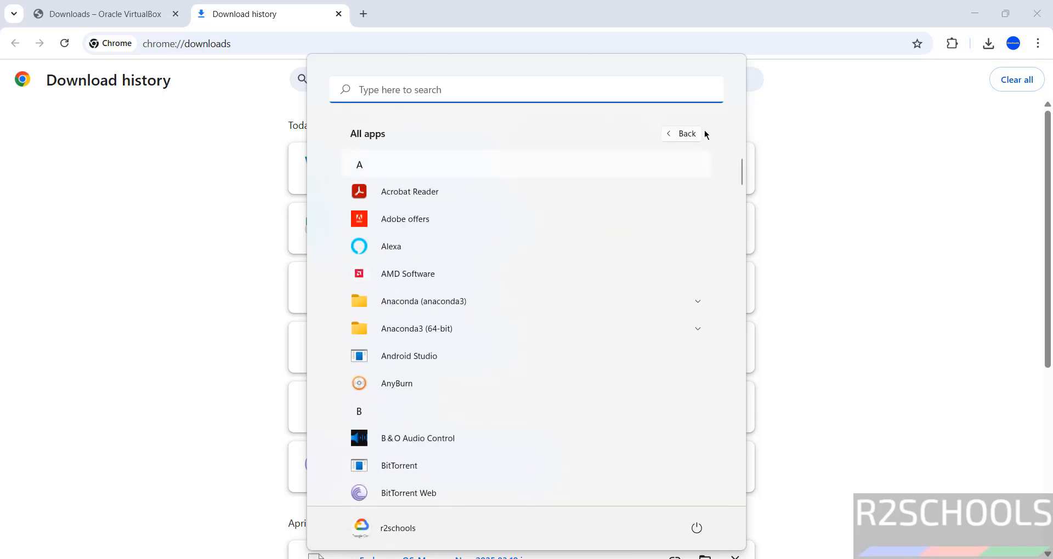
drag(740, 169, 745, 370)
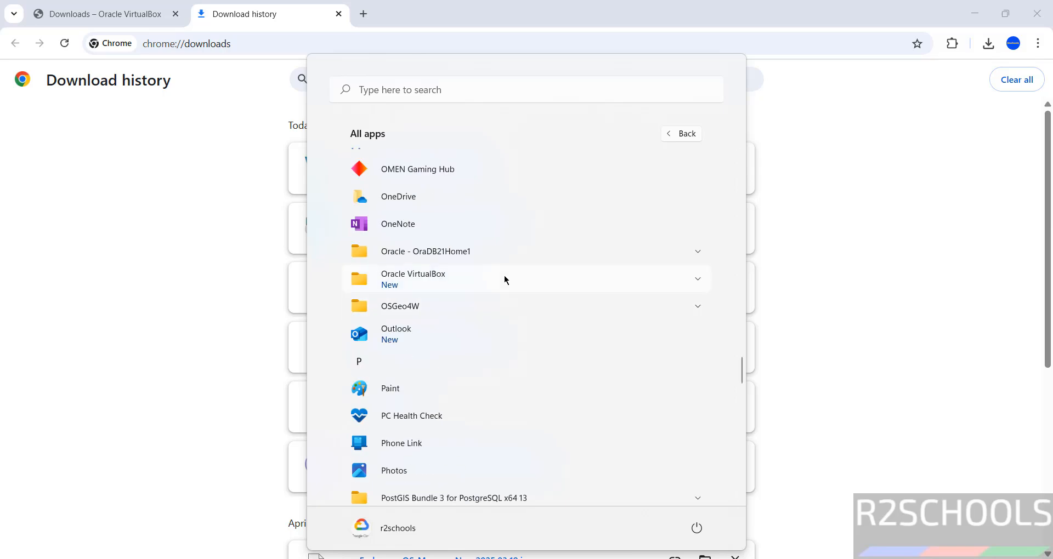
click(699, 282)
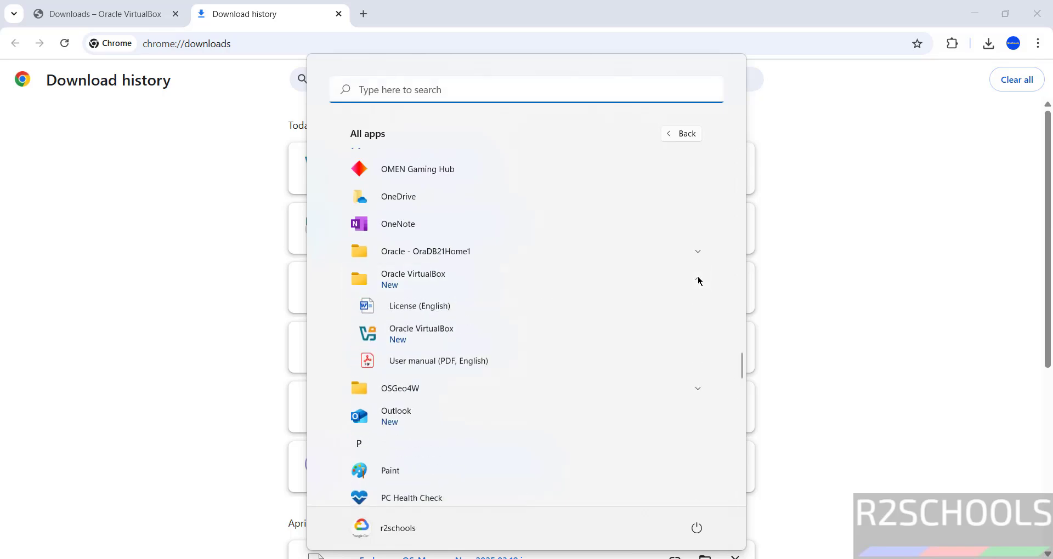
click(477, 335)
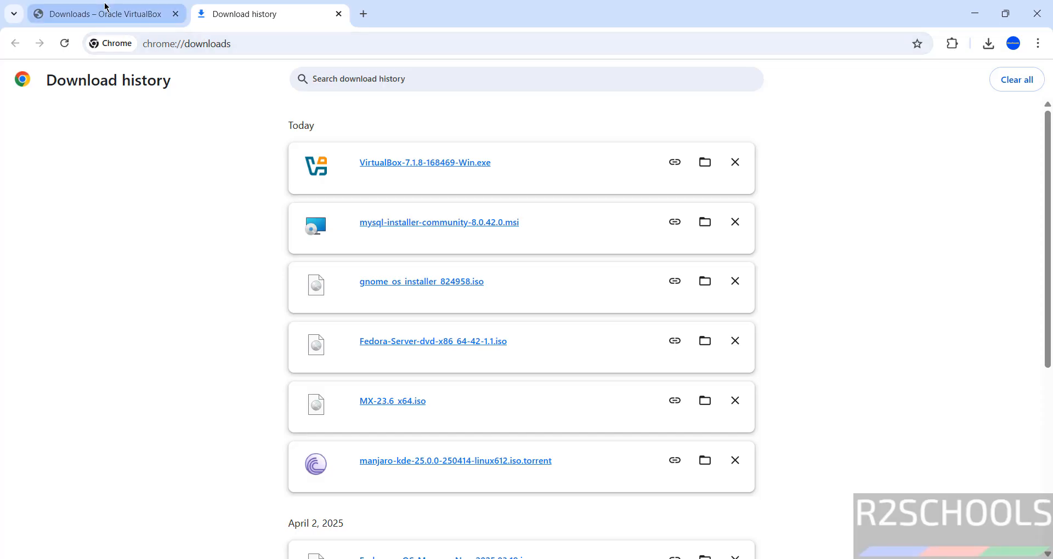
Download the VirtualBox 7.1.8 Extension Pack via 'Accept and download' and view the download history
click(105, 12)
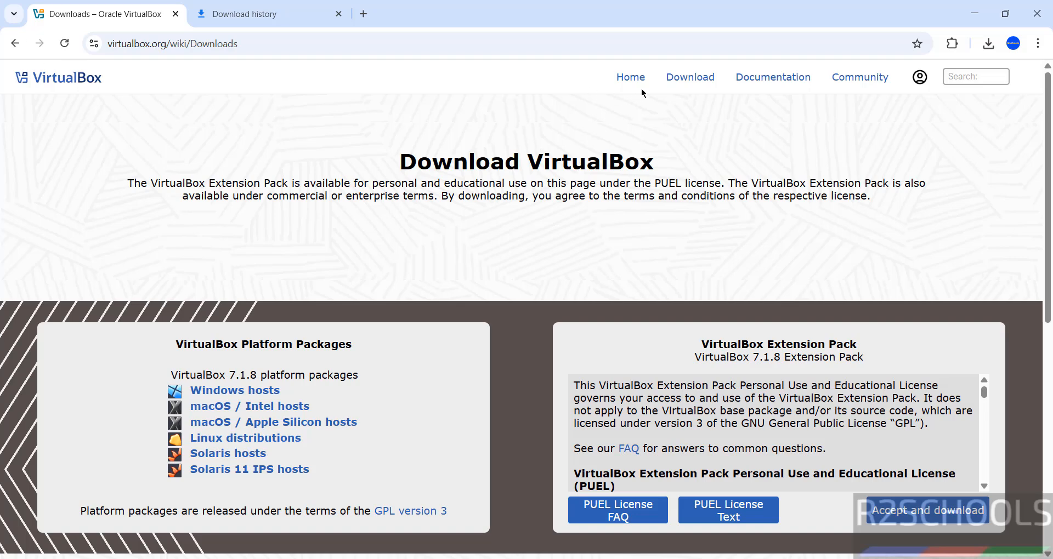
click(689, 77)
click(917, 511)
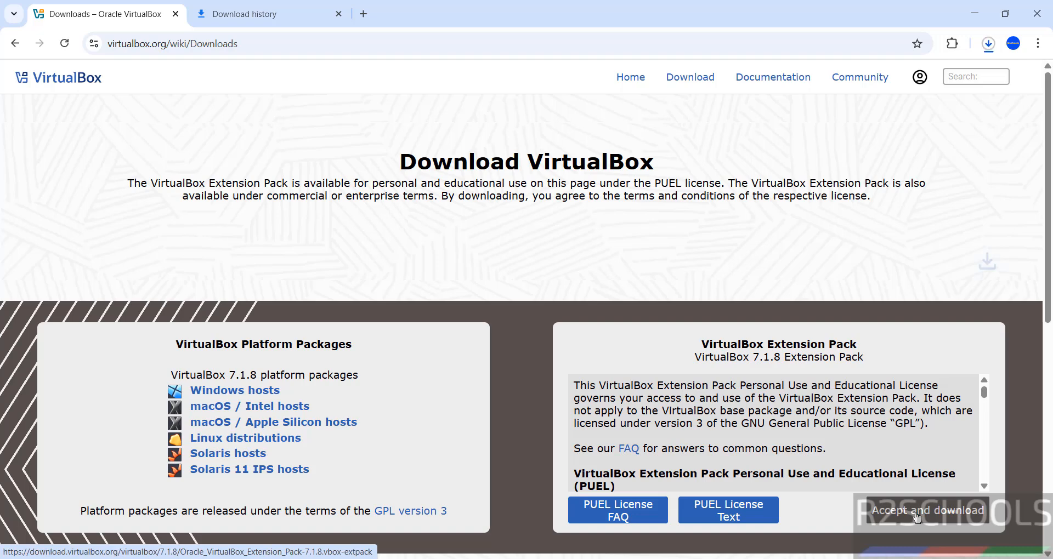
key(ctrl+Tab)
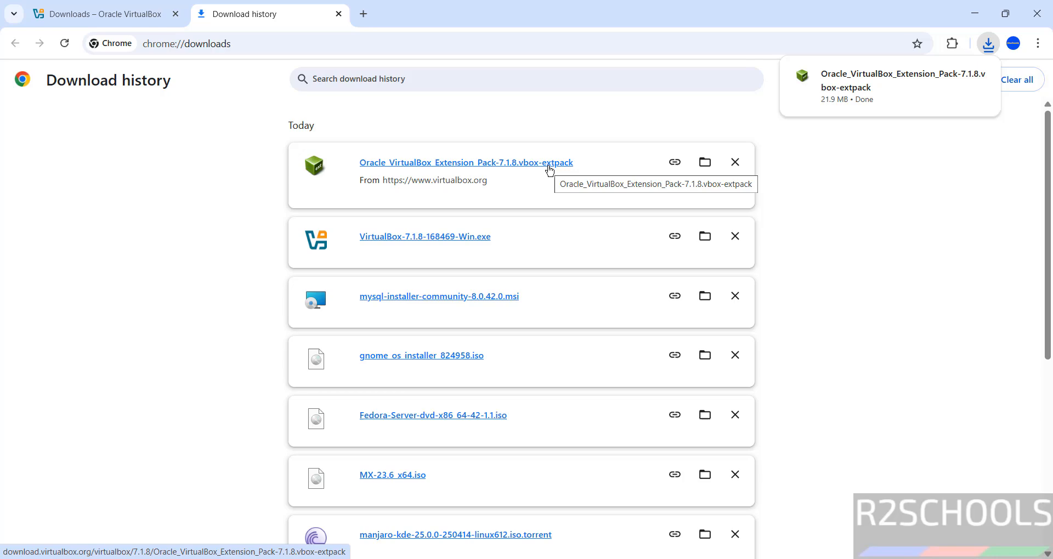
Run the downloaded .vbox-extpack and agree to the license to upgrade the Extension Pack from 7.1.6 to 7.1.8
click(548, 168)
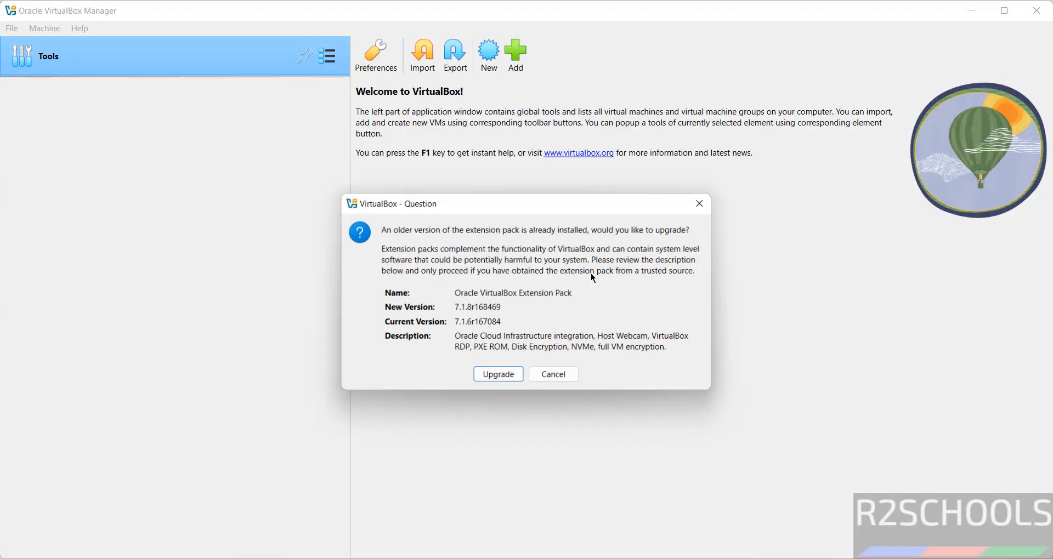
click(505, 378)
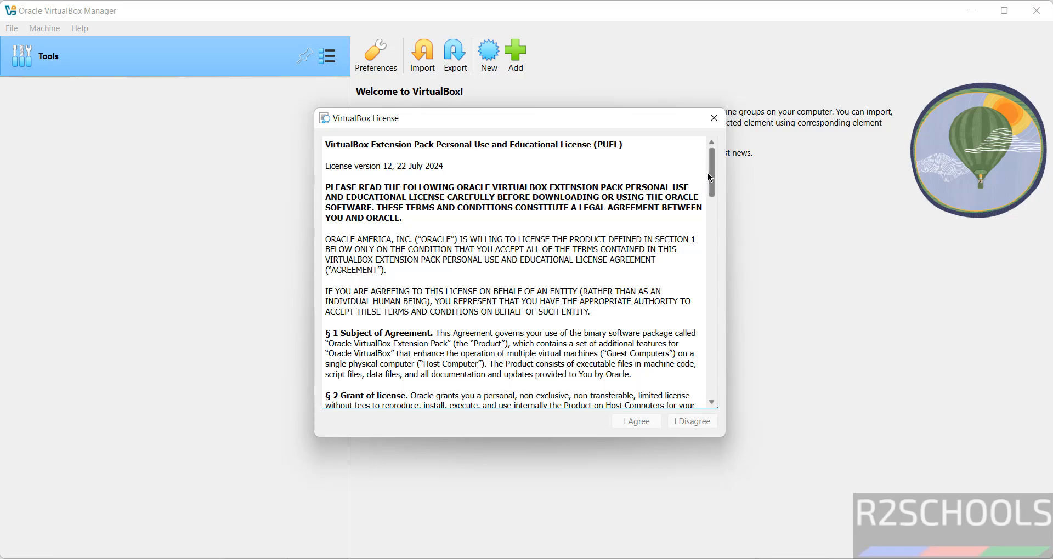
drag(714, 169, 807, 405)
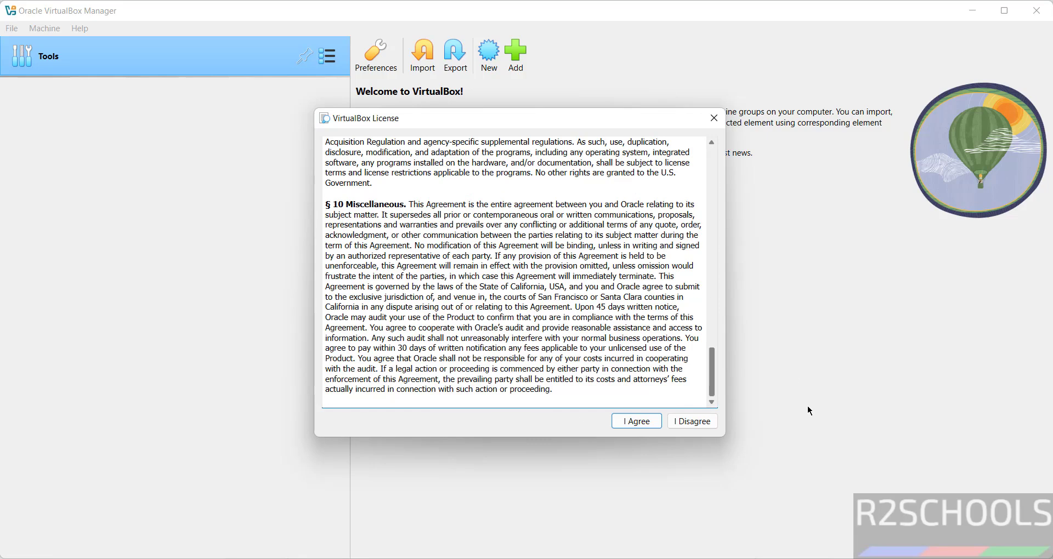
click(650, 422)
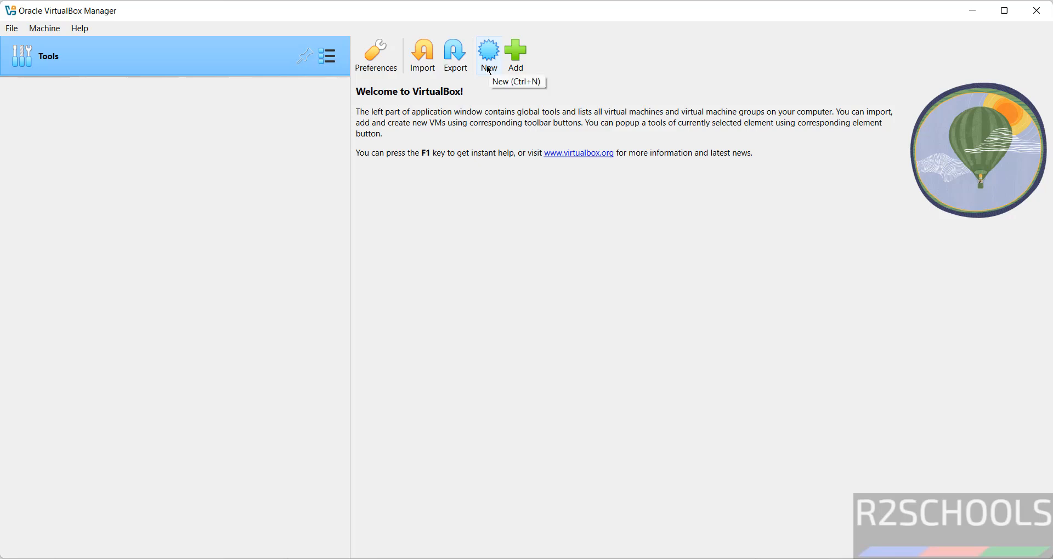
click(42, 28)
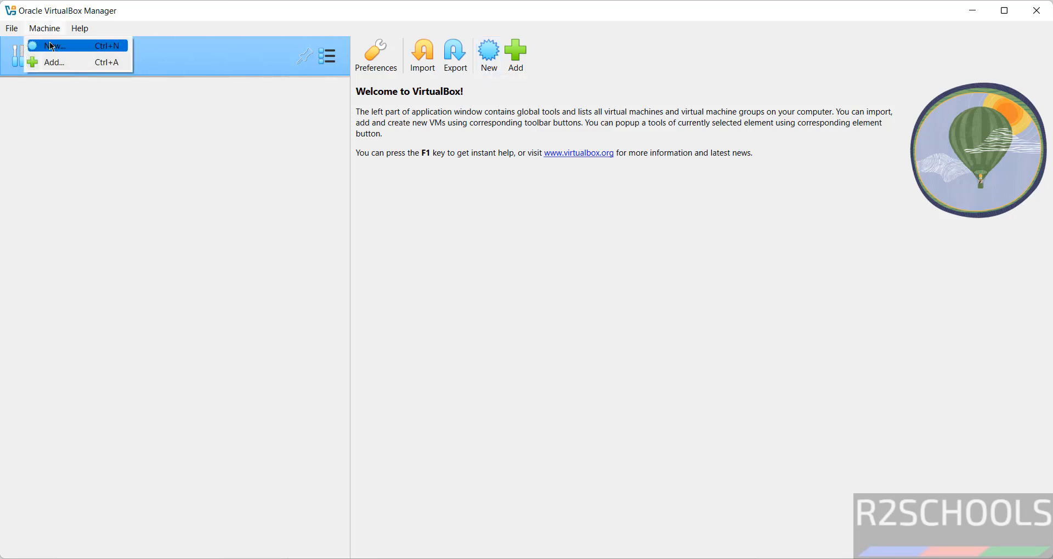
click(51, 47)
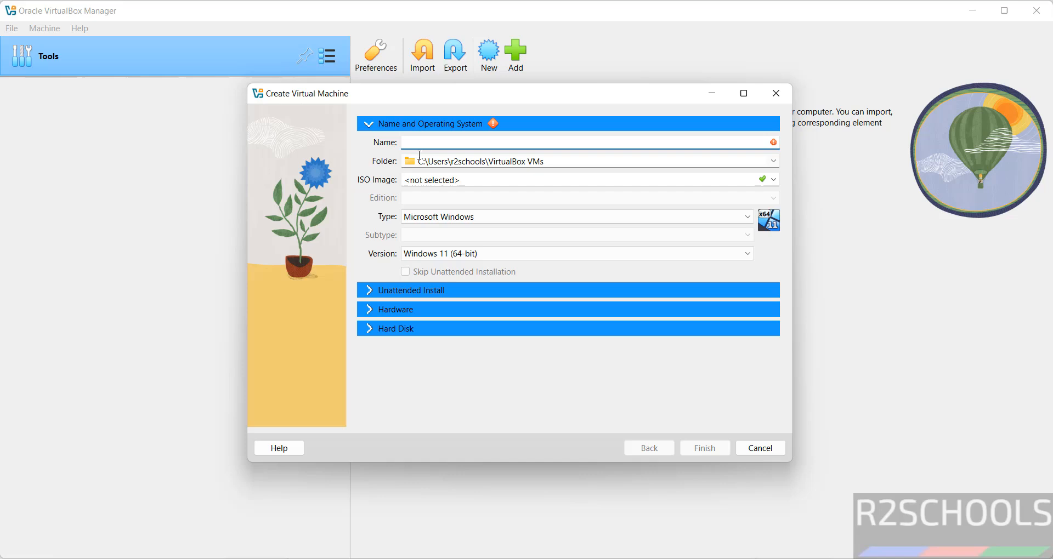
click(425, 180)
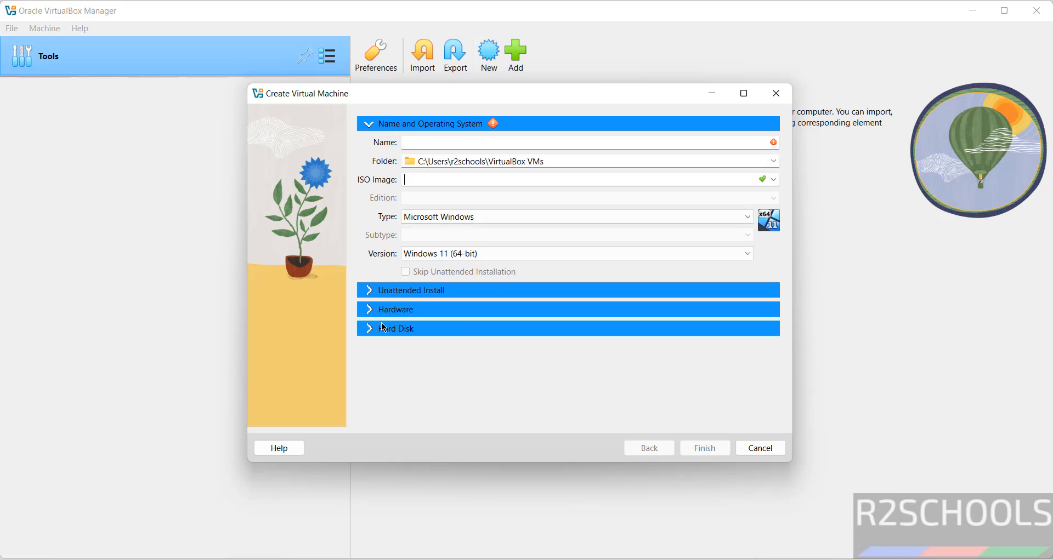
click(762, 449)
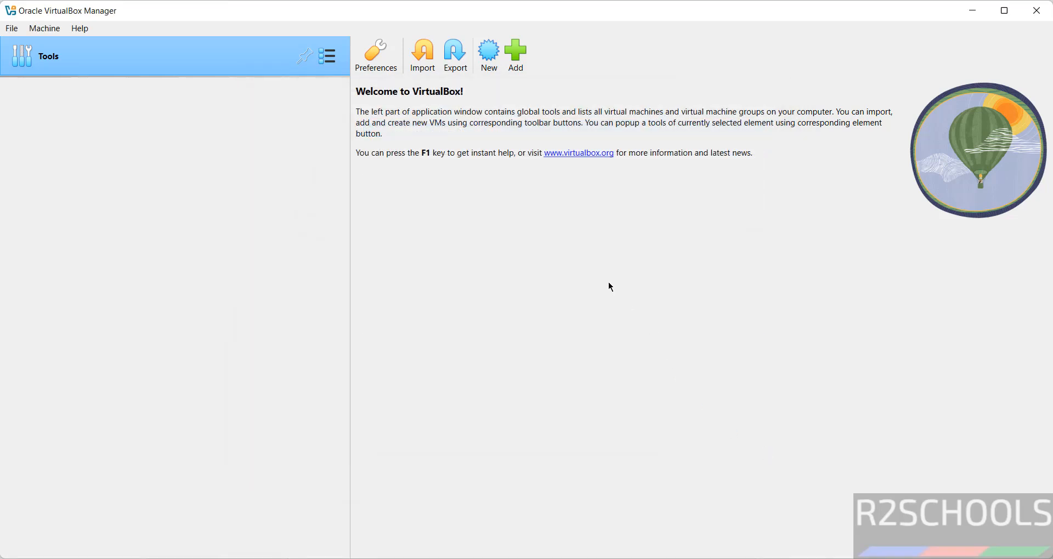